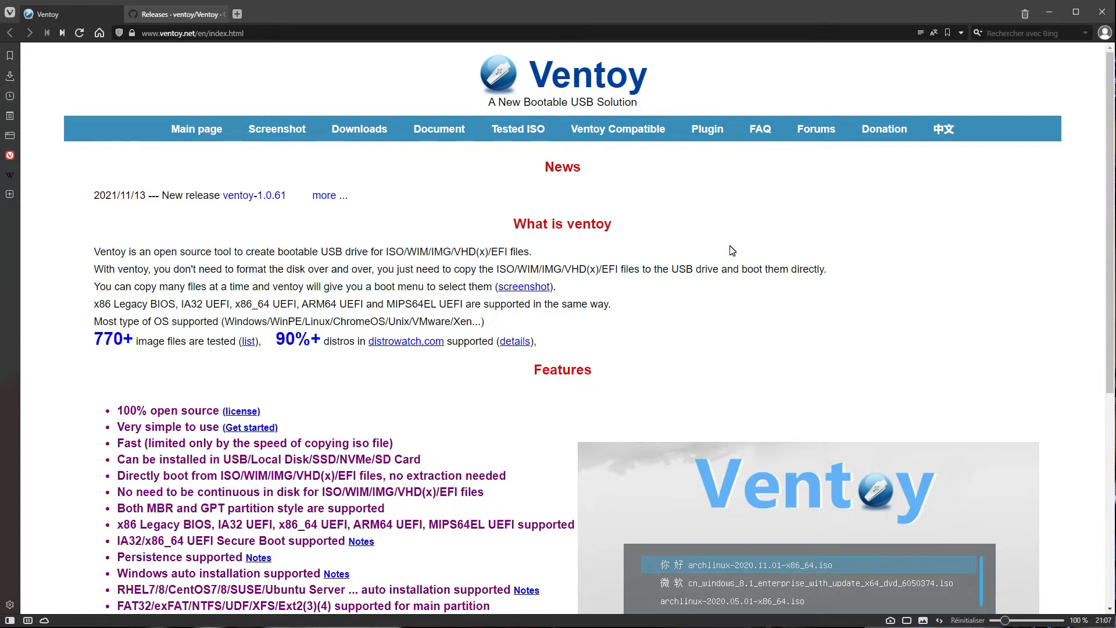
# Go to the Ventoy site's download page and follow the ventoy-1.0.61-windows.zip link to the GitHub releases
pyautogui.scroll(-3, 731, 250)
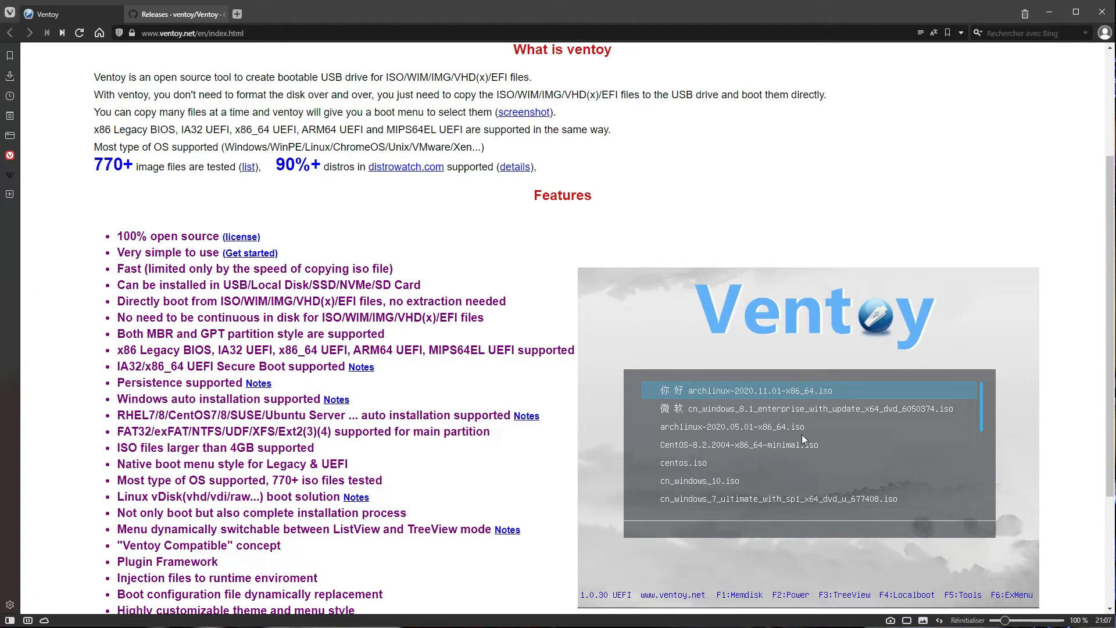
pyautogui.scroll(3, 756, 403)
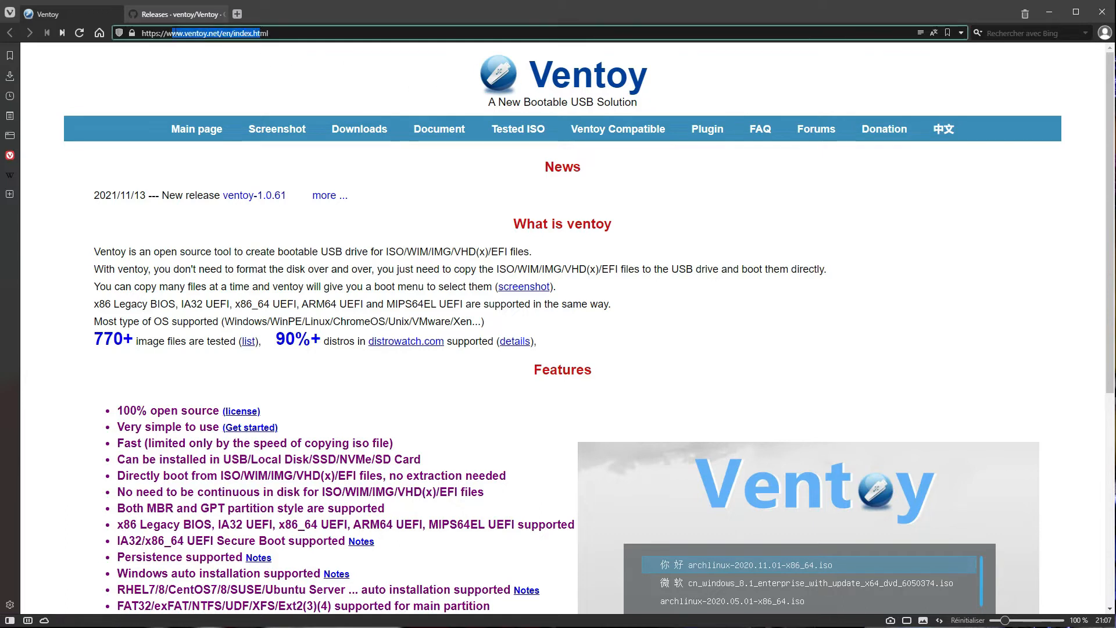
pyautogui.click(360, 129)
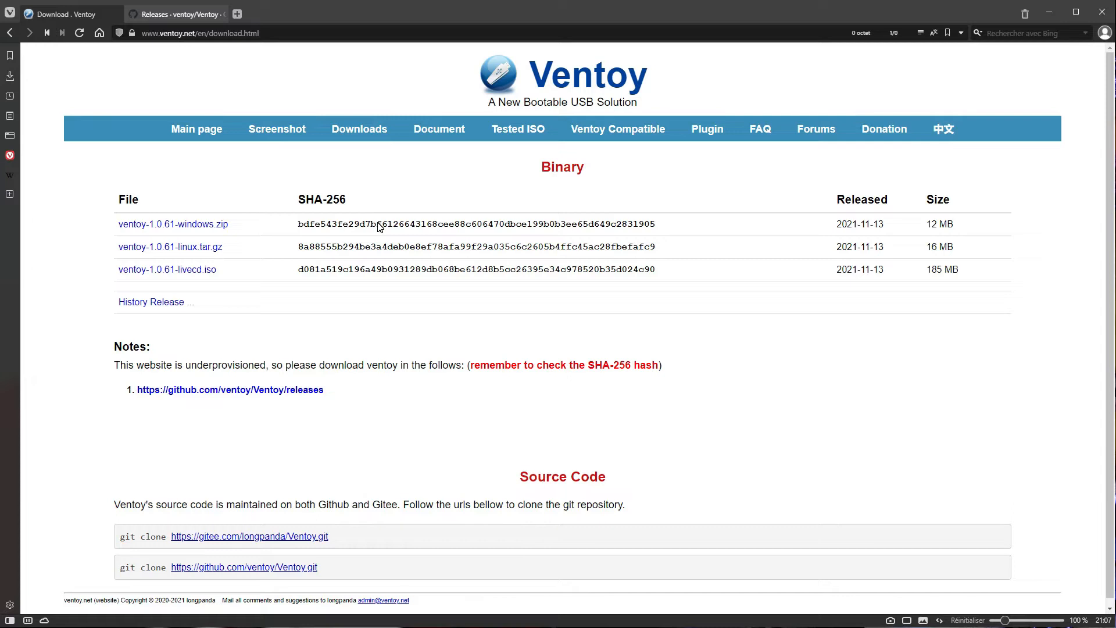
pyautogui.click(182, 227)
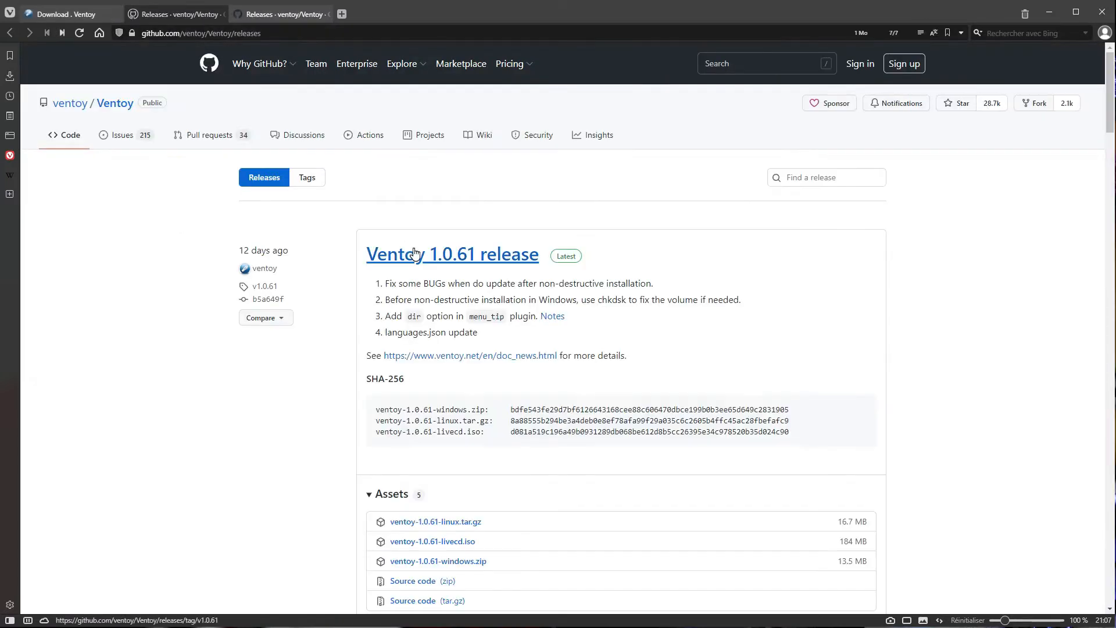
# Download ventoy-1.0.61-windows.zip from the Ventoy 1.0.61 release assets and save it
pyautogui.scroll(-2, 640, 253)
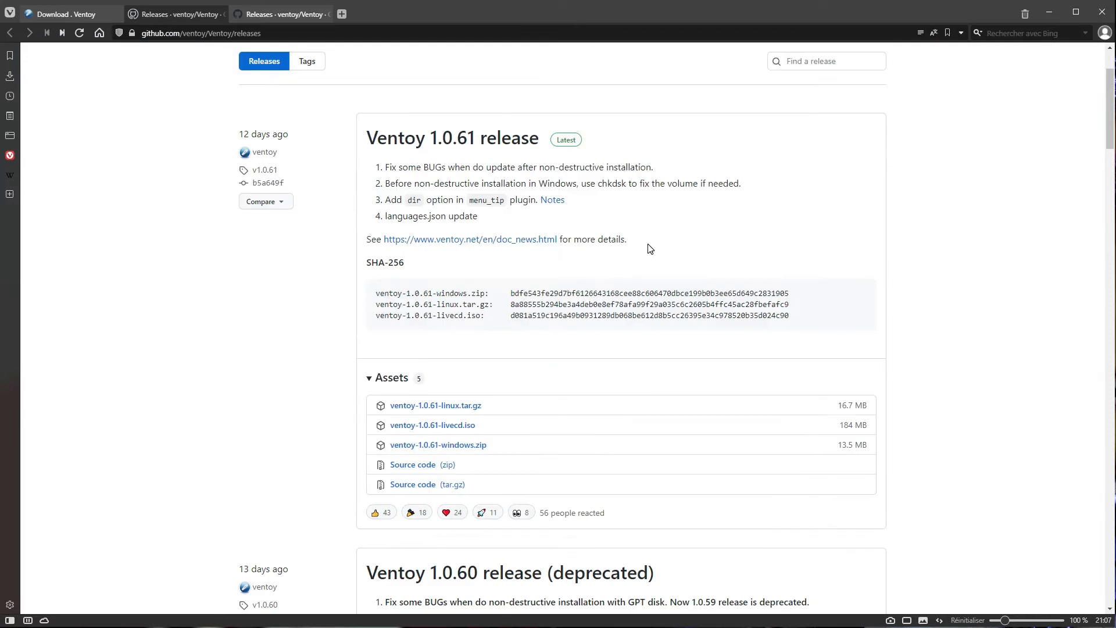
pyautogui.scroll(2, 548, 314)
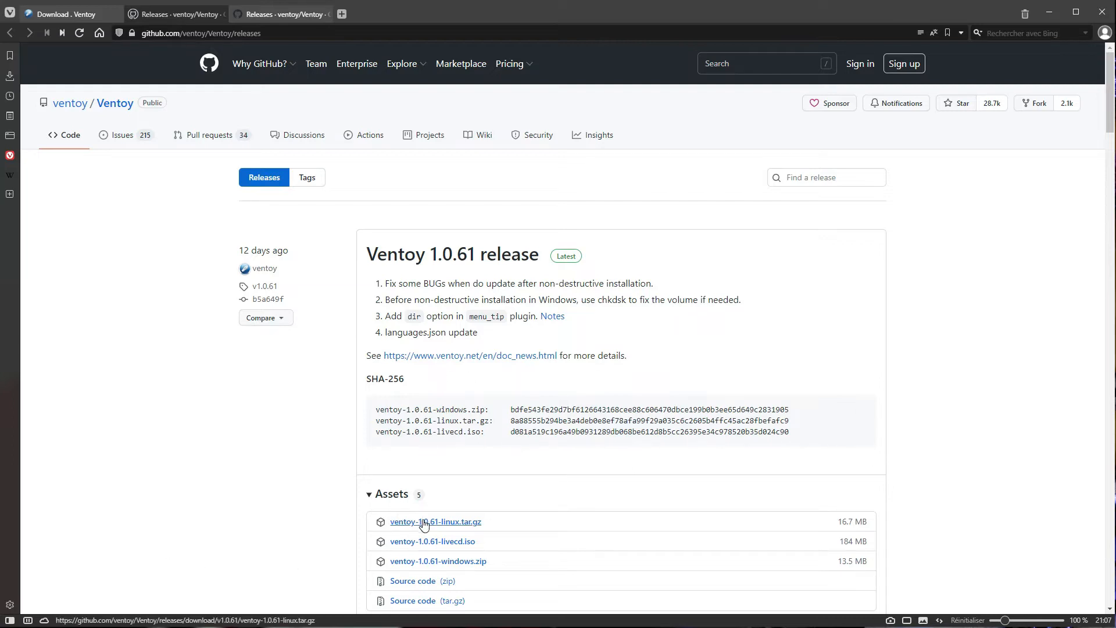
pyautogui.click(427, 562)
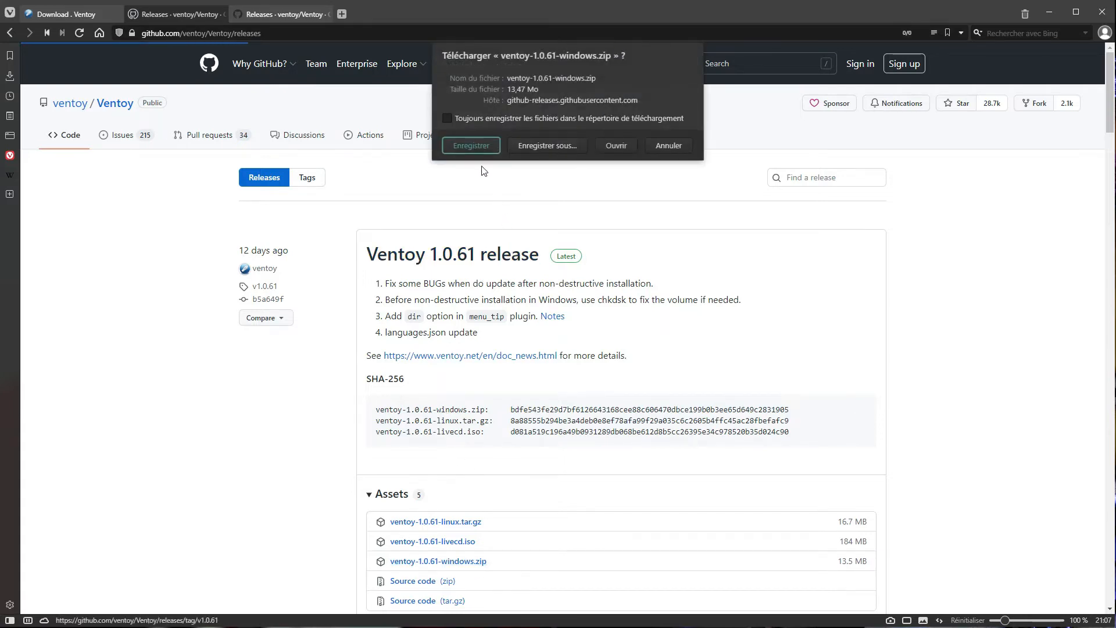
pyautogui.click(477, 150)
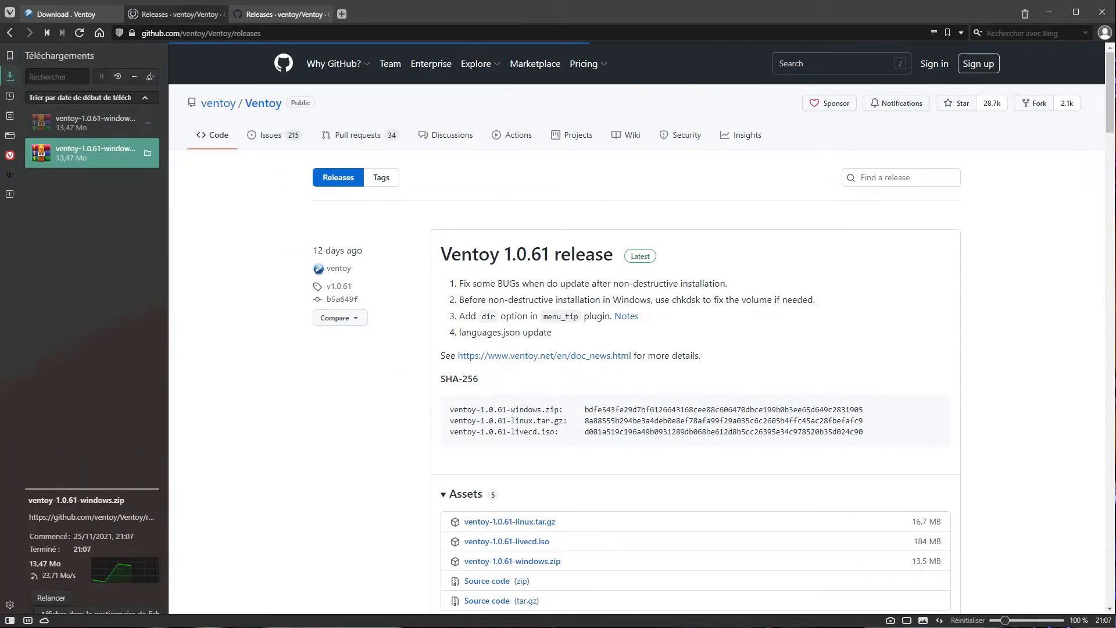
# Switch to File Explorer and go to the ventoy folder in Téléchargements that holds the downloaded archive
pyautogui.press('super+e')
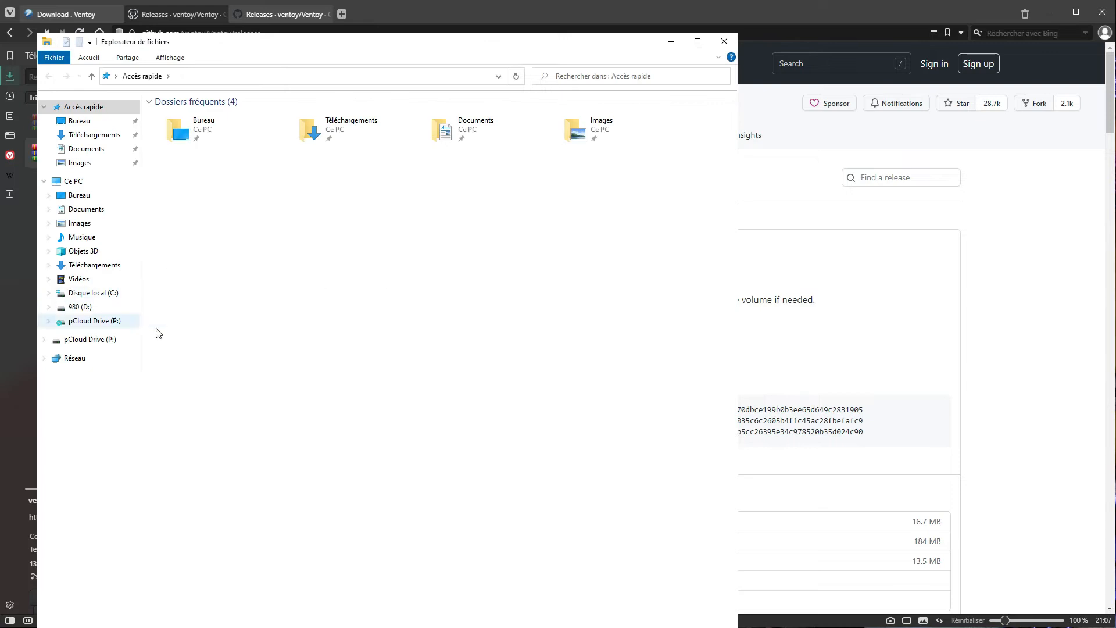
pyautogui.moveTo(511, 45); pyautogui.dragTo(750, 71)
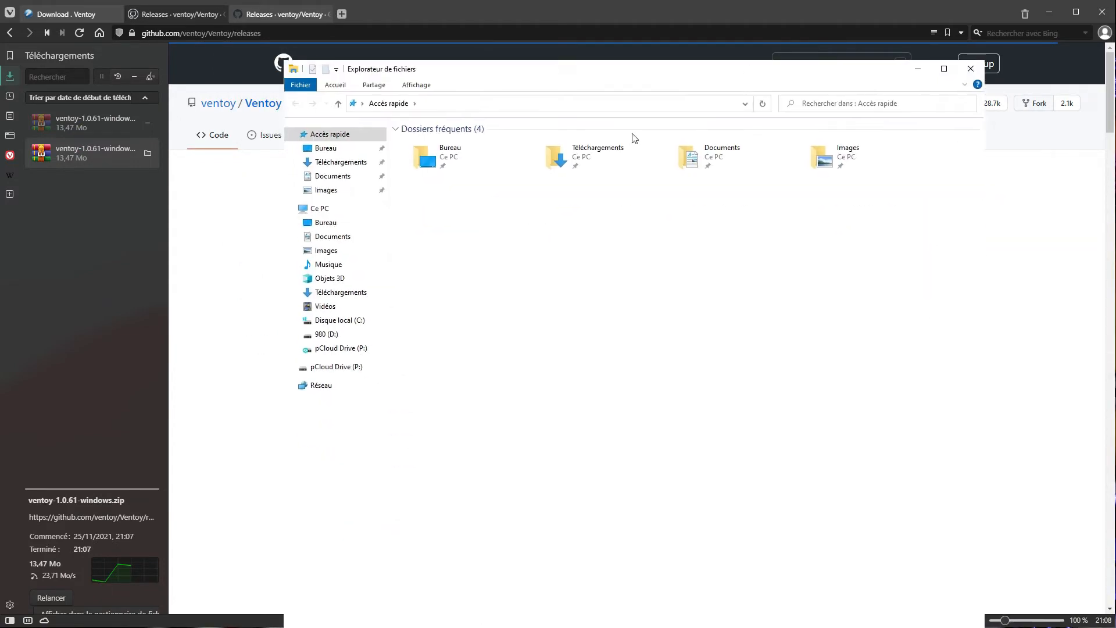
pyautogui.click(342, 295)
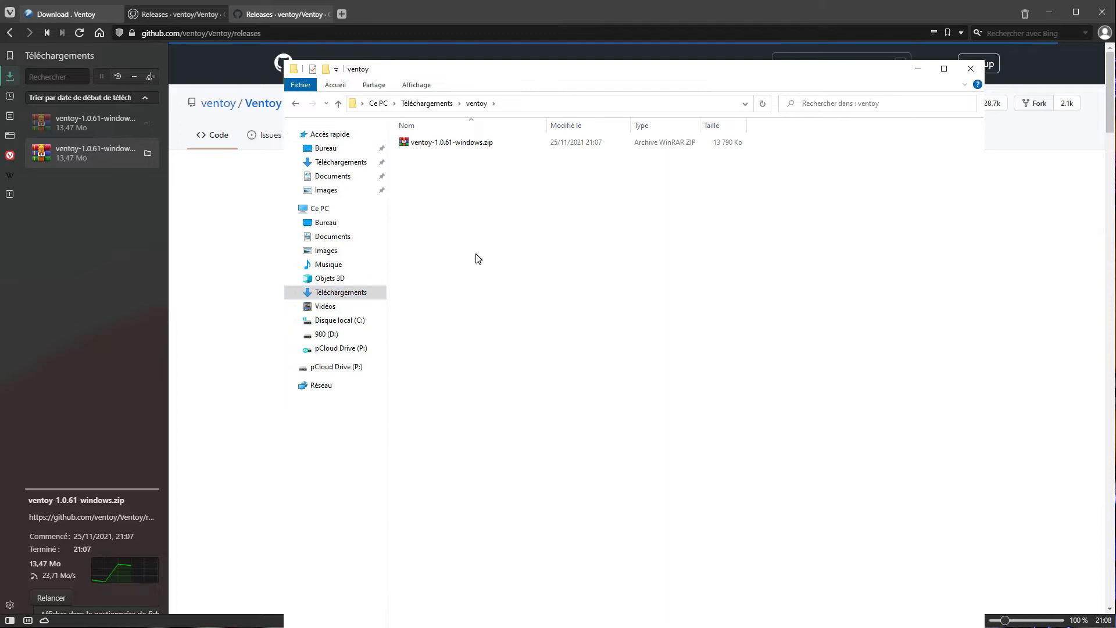
pyautogui.moveTo(545, 72); pyautogui.dragTo(559, 126)
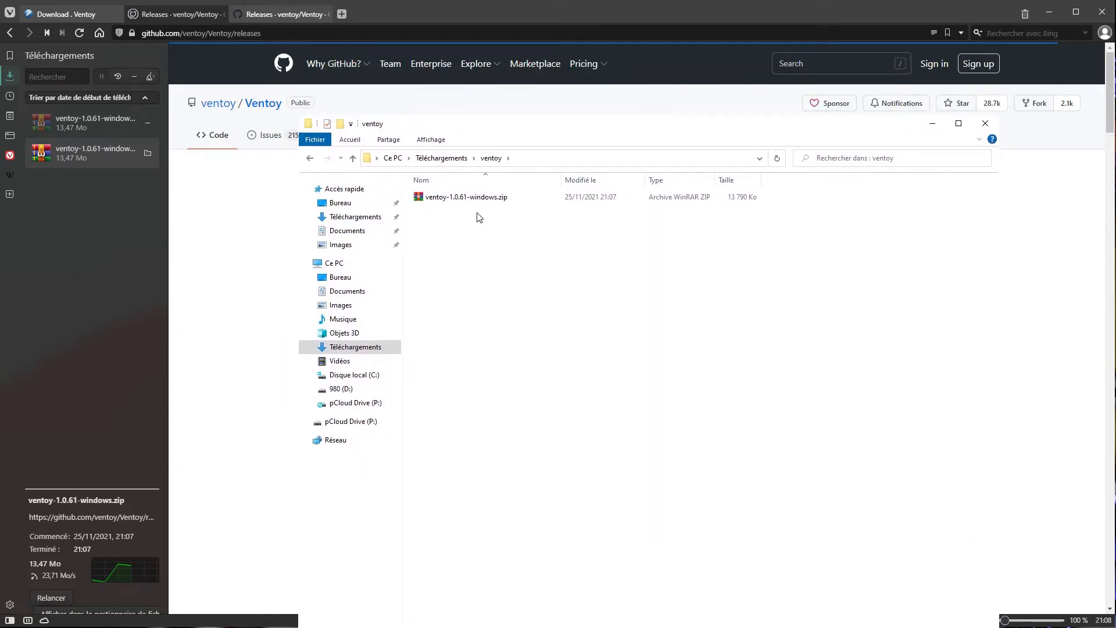
# Extract ventoy-1.0.61-windows.zip into the current folder and open the extracted ventoy-1.0.61 folder
pyautogui.rightClick(457, 196)
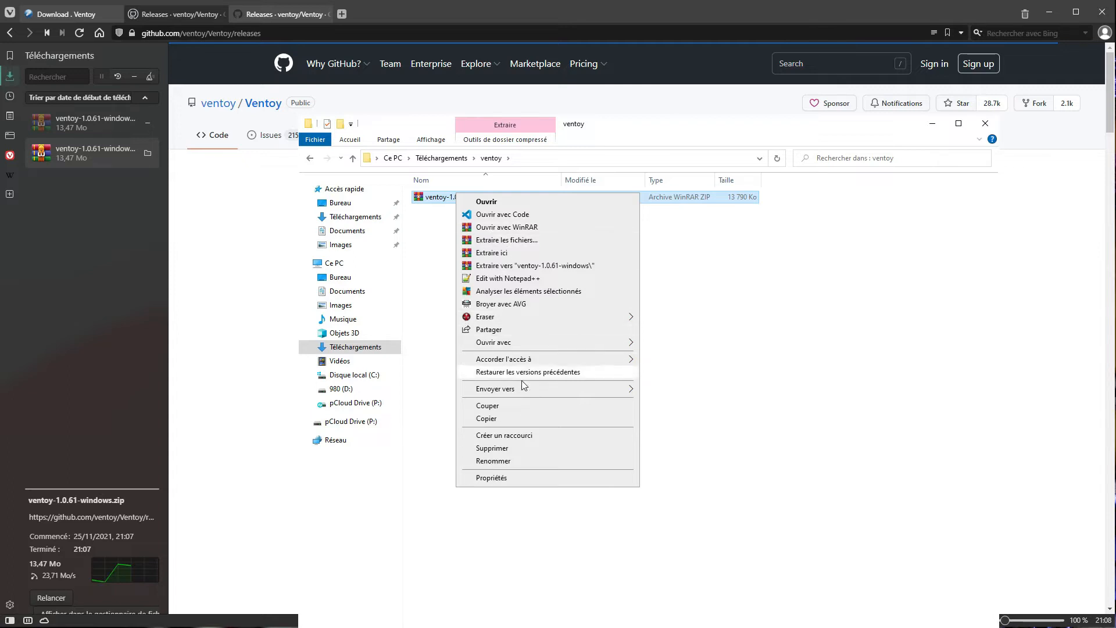
pyautogui.click(494, 254)
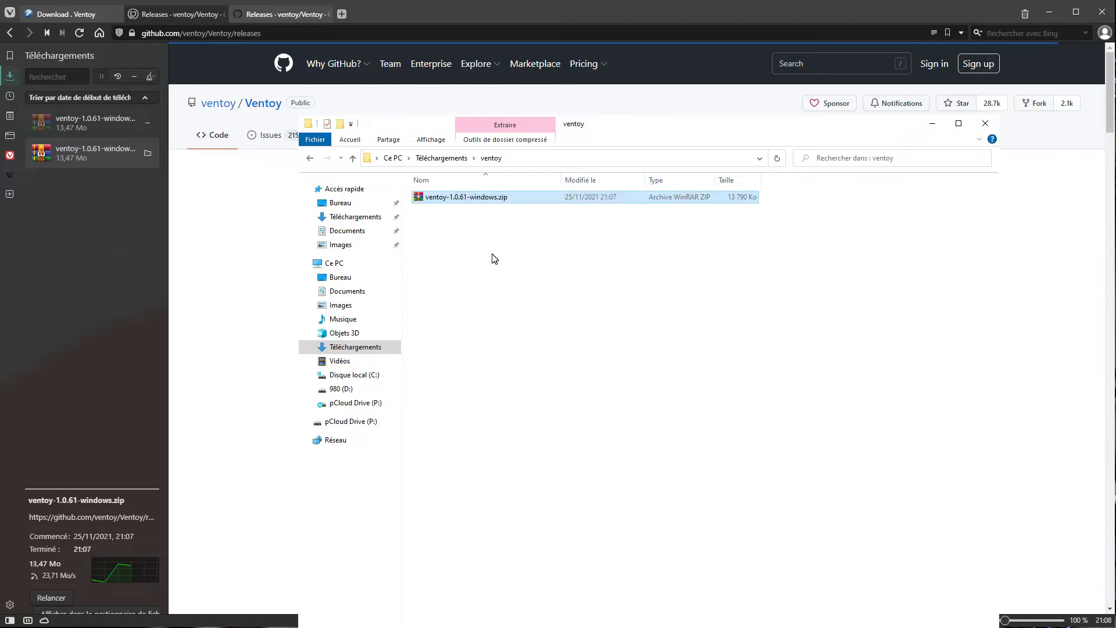
pyautogui.doubleClick(455, 198)
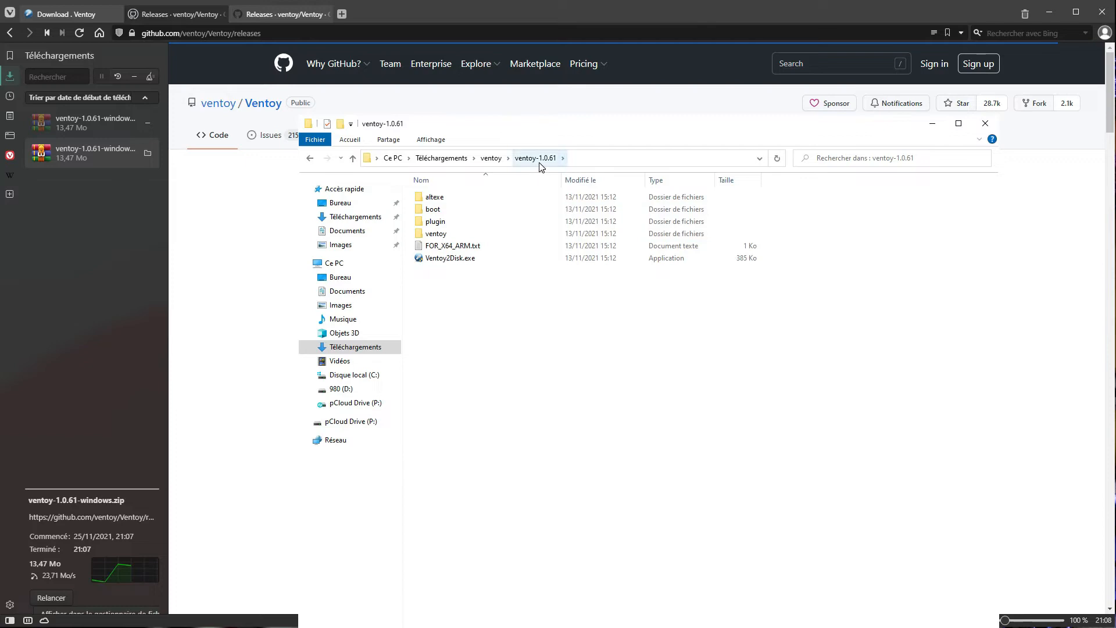
# Launch Ventoy2Disk.exe and install Ventoy on the 64GB PNY USB 3.0 drive, accepting both format warnings
pyautogui.click(464, 262)
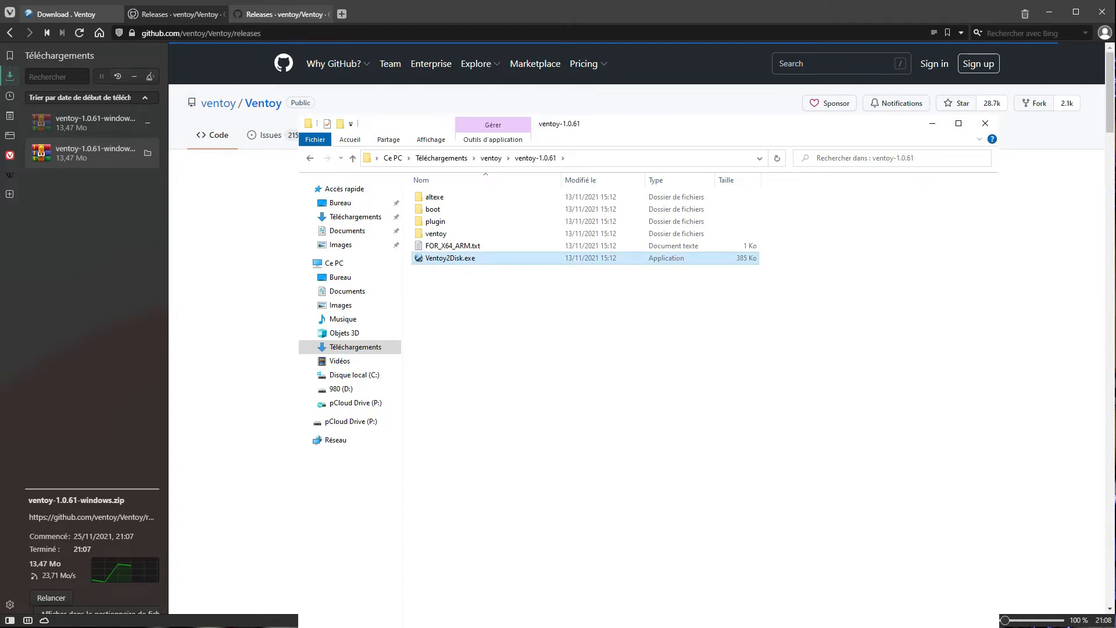
pyautogui.moveTo(709, 323); pyautogui.dragTo(585, 216)
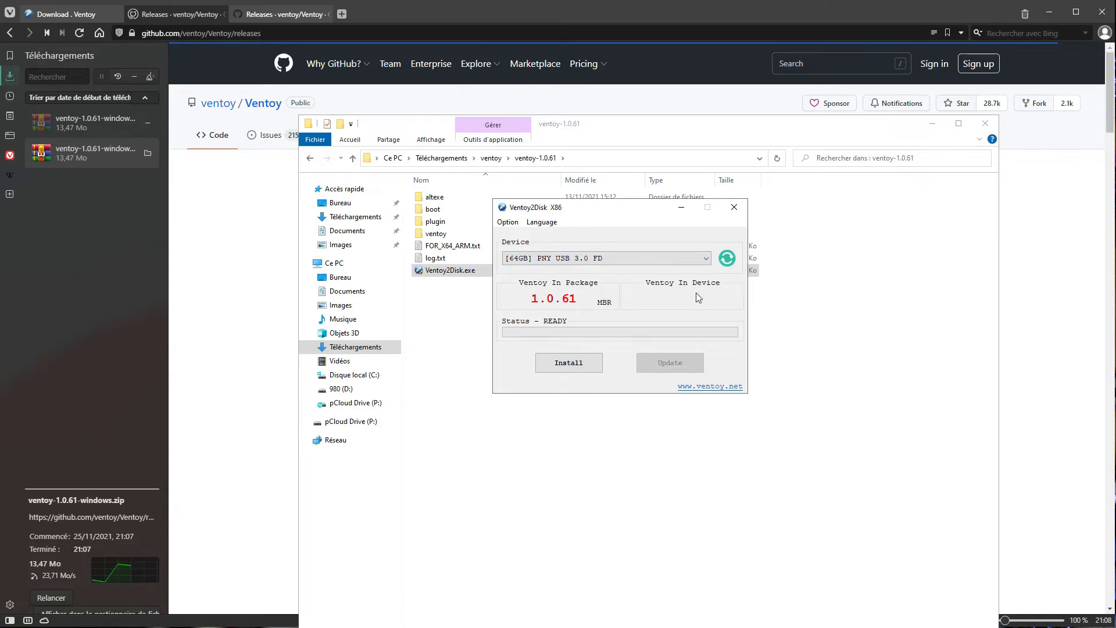
pyautogui.click(560, 363)
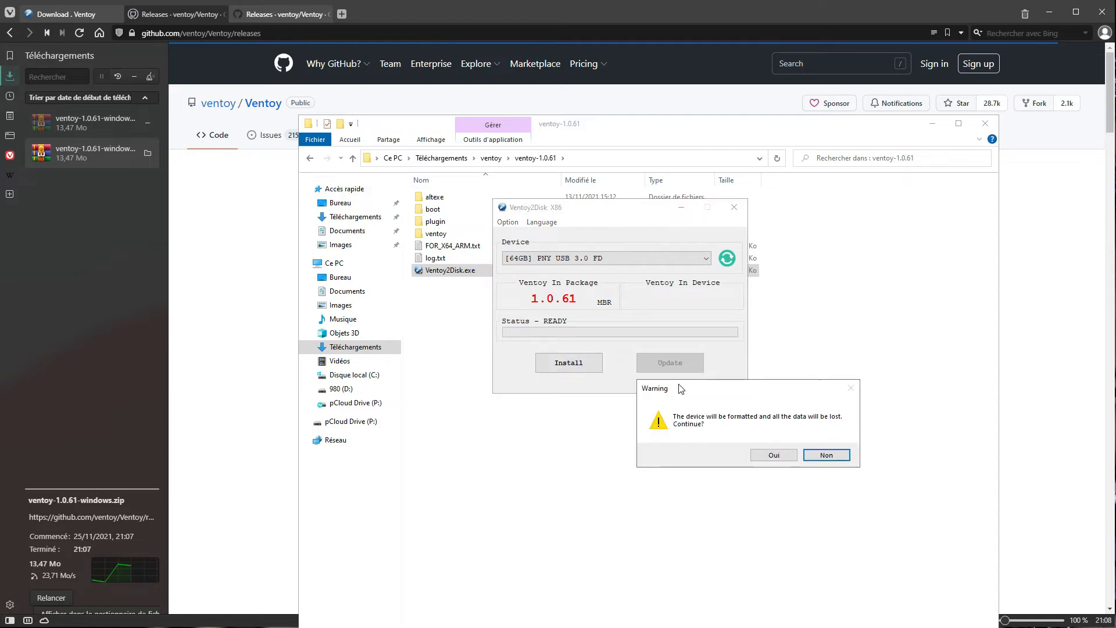
pyautogui.moveTo(680, 386); pyautogui.dragTo(533, 262)
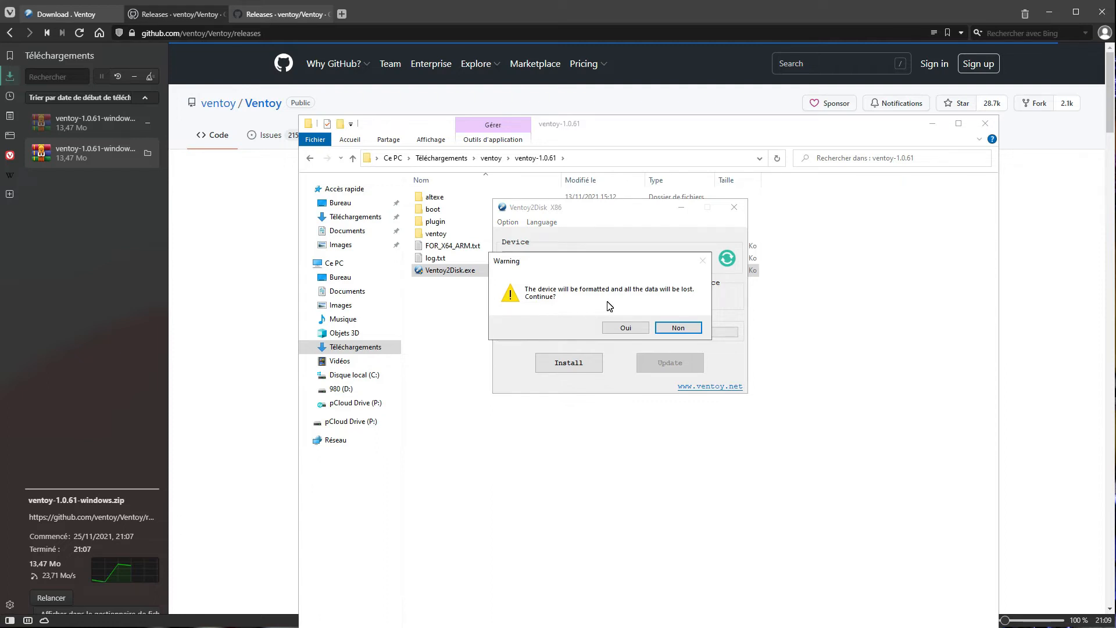
pyautogui.click(637, 330)
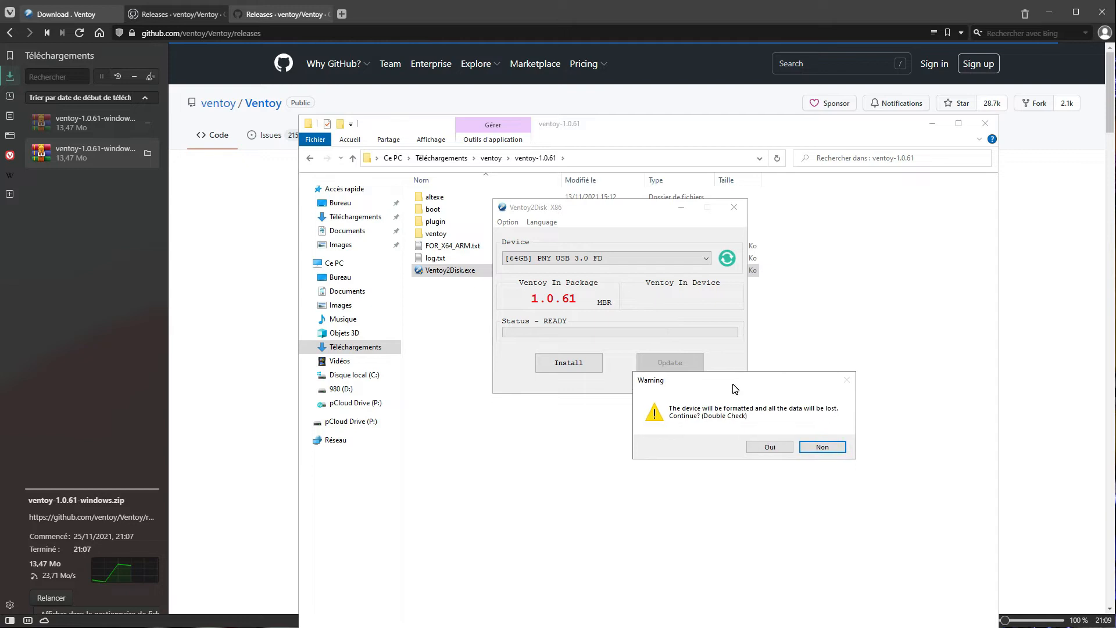
pyautogui.click(651, 354)
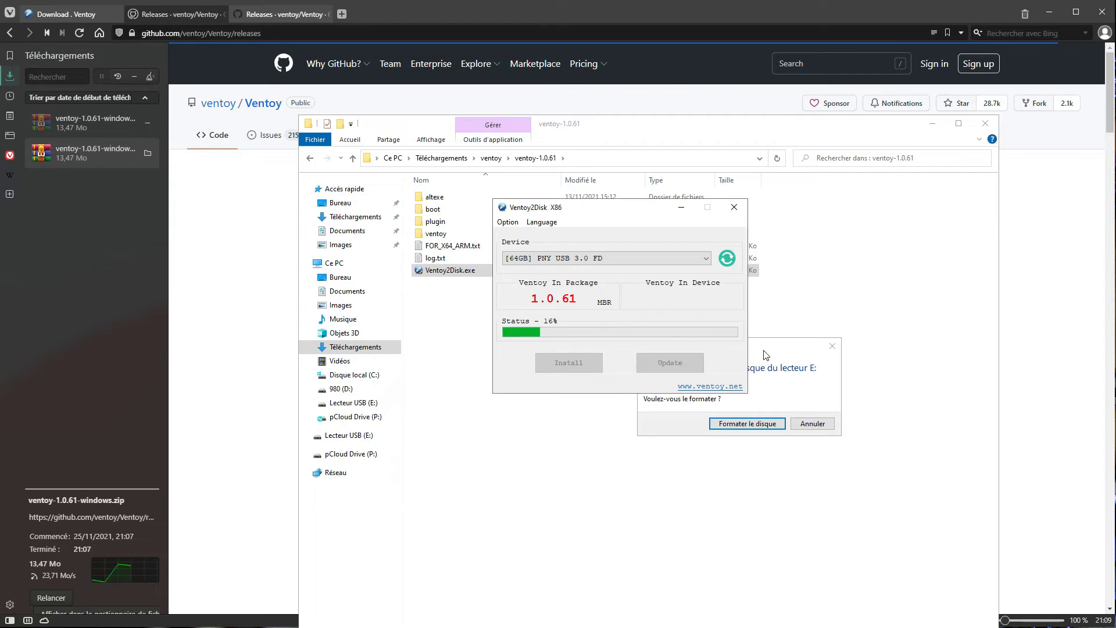
# Cancel the Windows prompt to format drive E: and dismiss Ventoy's installation message
pyautogui.click(789, 351)
pyautogui.moveTo(770, 351); pyautogui.dragTo(723, 285)
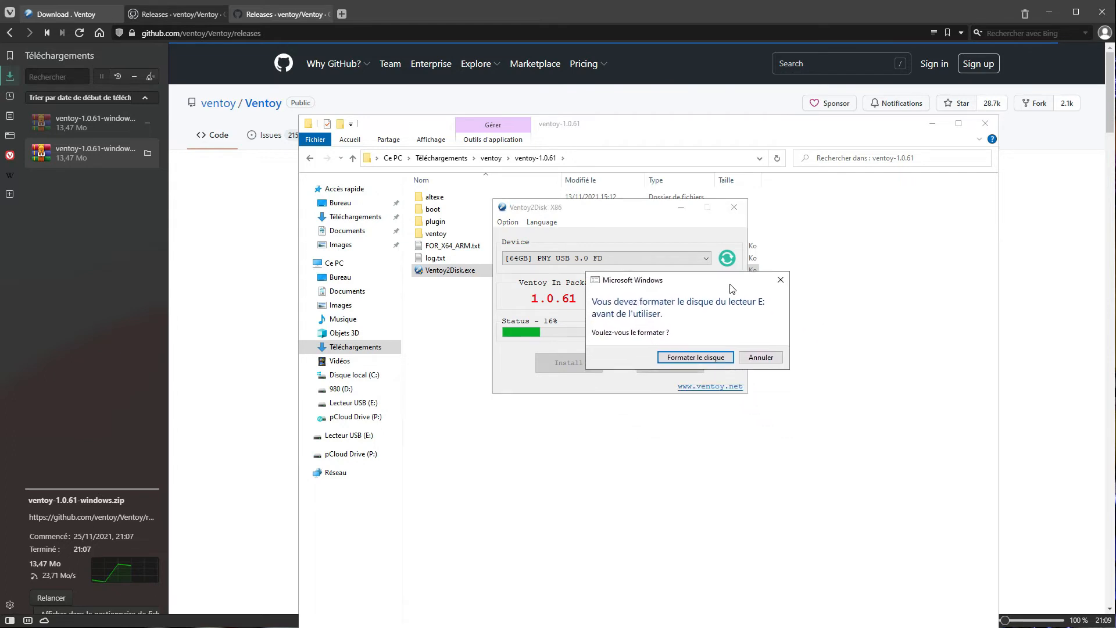
pyautogui.click(771, 359)
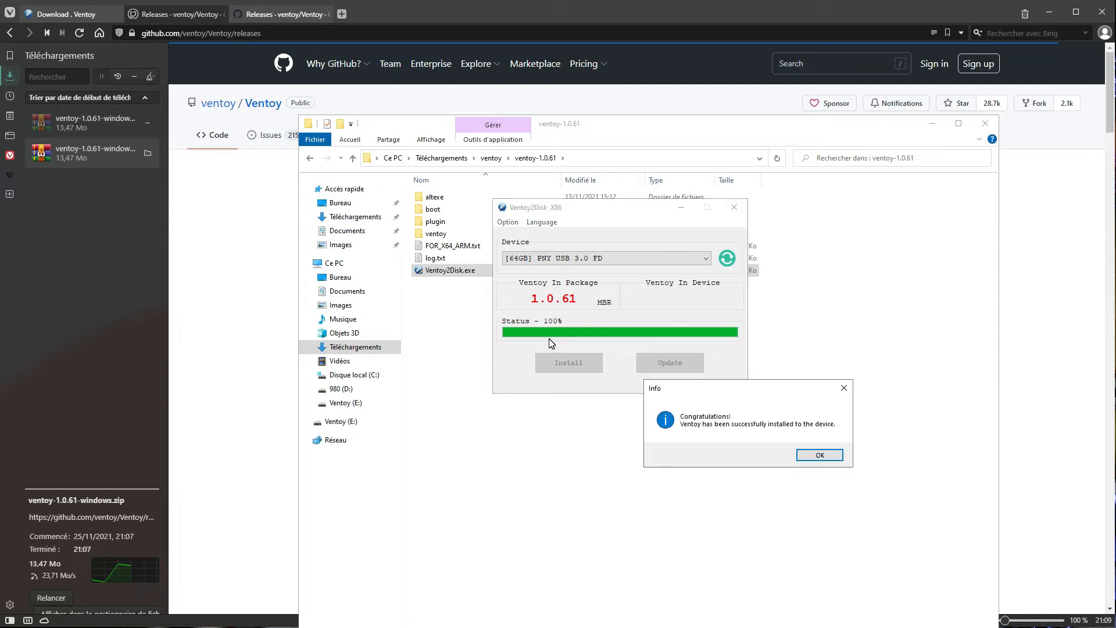
pyautogui.click(819, 455)
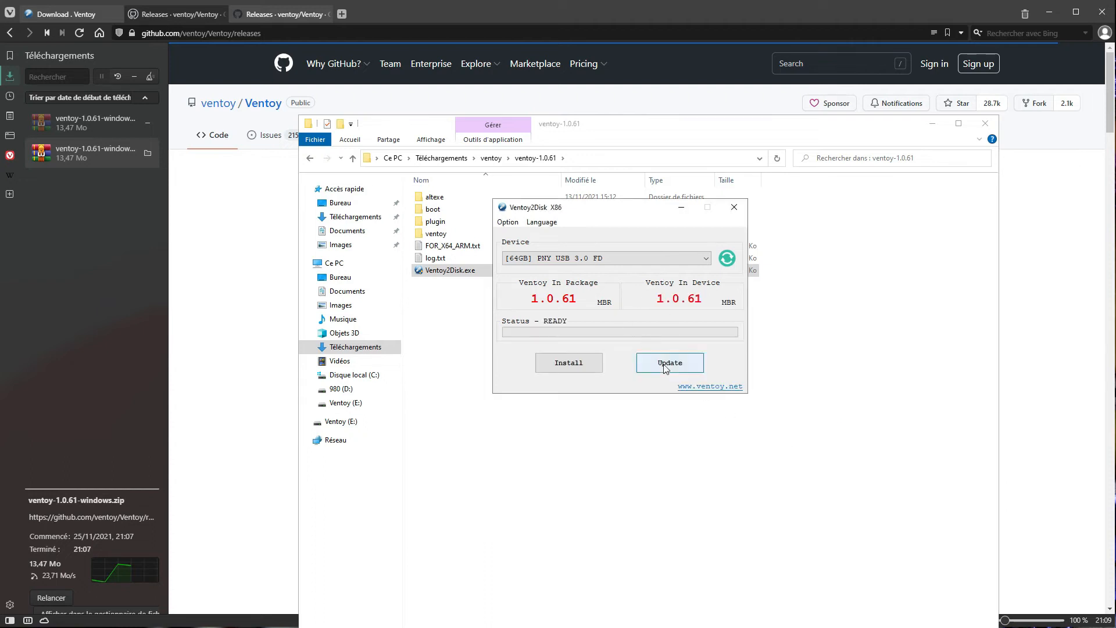
# Close Ventoy2Disk and open the Ventoy (E:) drive in File Explorer
pyautogui.moveTo(559, 207); pyautogui.dragTo(541, 222)
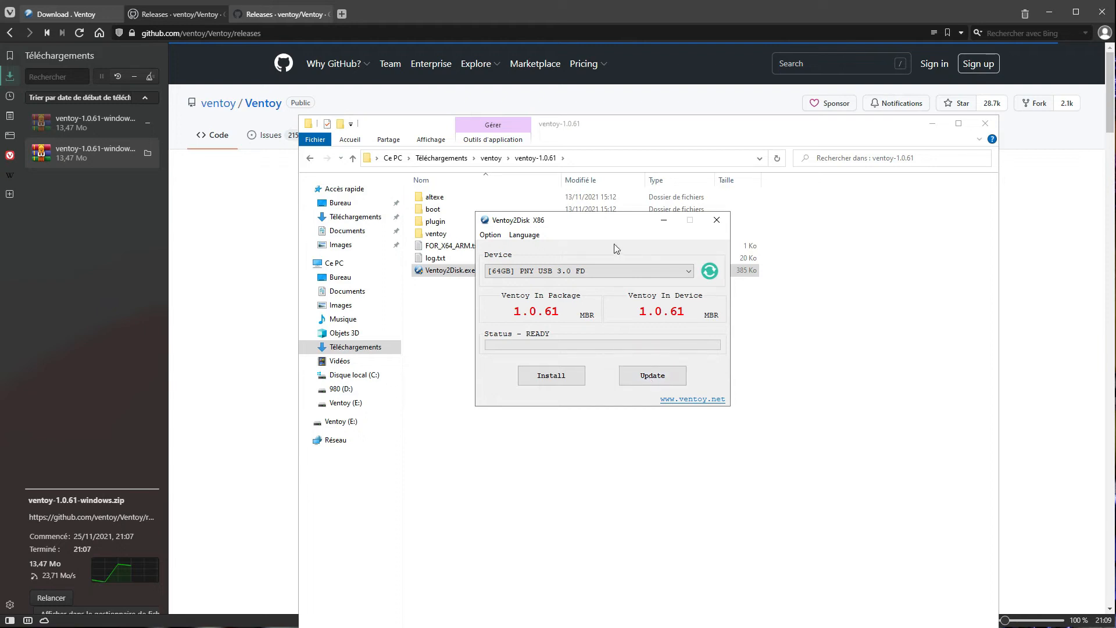
pyautogui.click(715, 220)
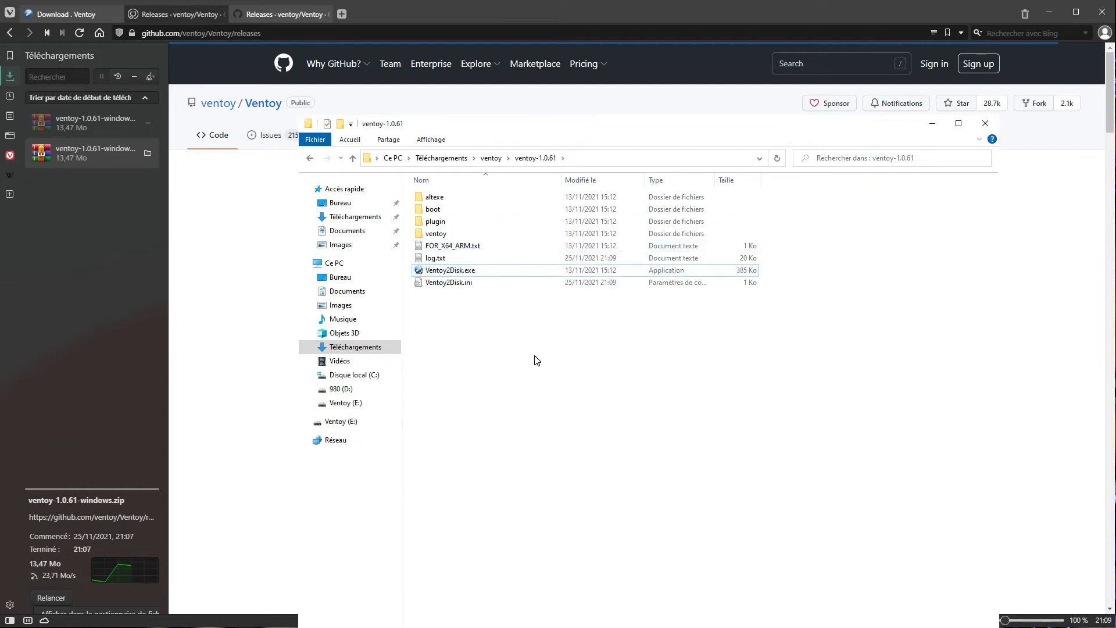
pyautogui.click(345, 404)
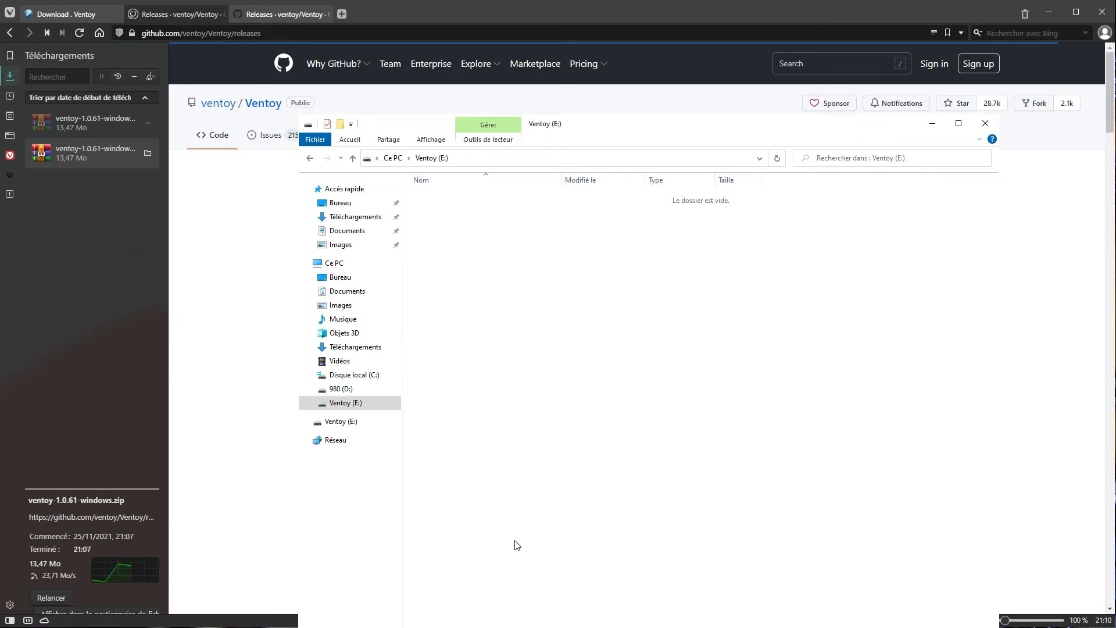
# Arrange two File Explorer windows side by side, one on Ventoy (E:) and one on the isos folder of drive D:
pyautogui.hotkey('alt', 'Tab')
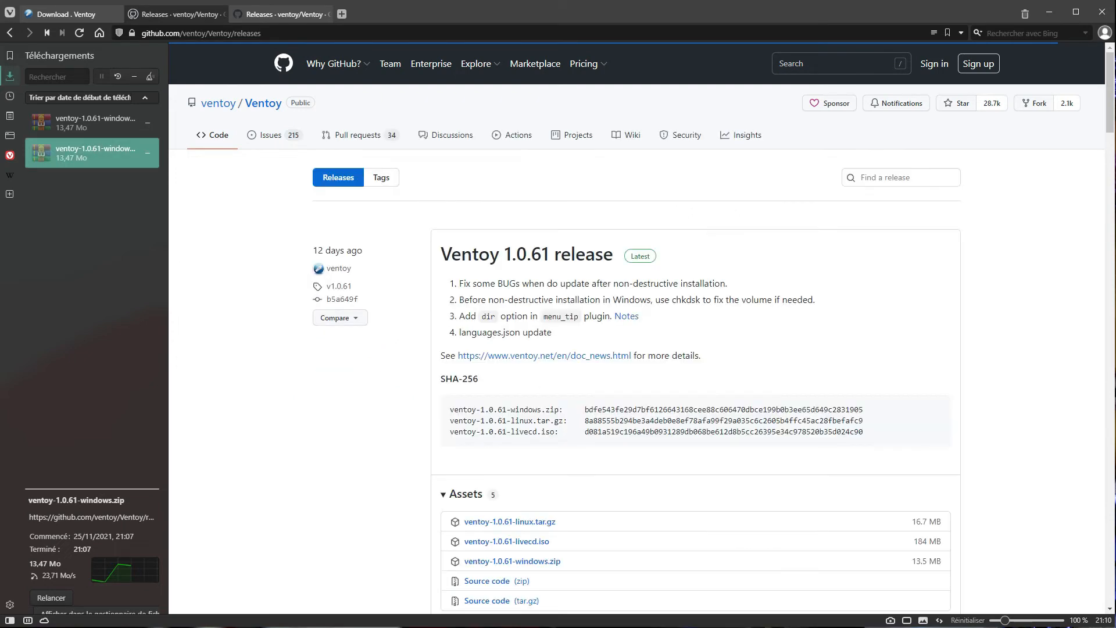
pyautogui.hotkey('alt', 'Tab')
pyautogui.moveTo(614, 130); pyautogui.dragTo(1115, 273)
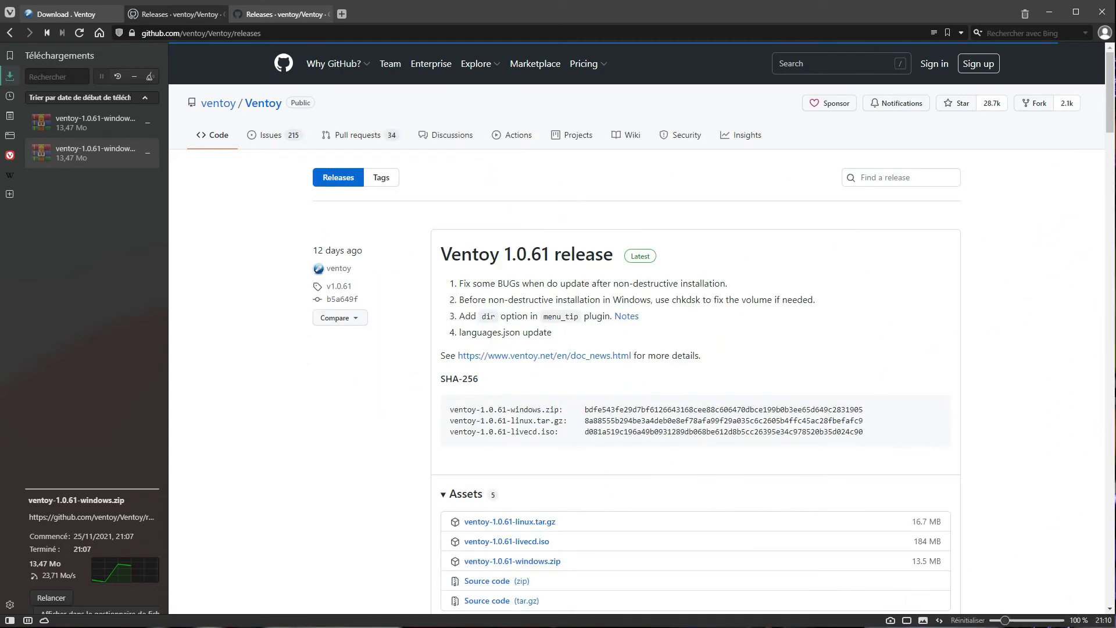
pyautogui.moveTo(1115, 273); pyautogui.dragTo(1115, 207)
pyautogui.press('super+e')
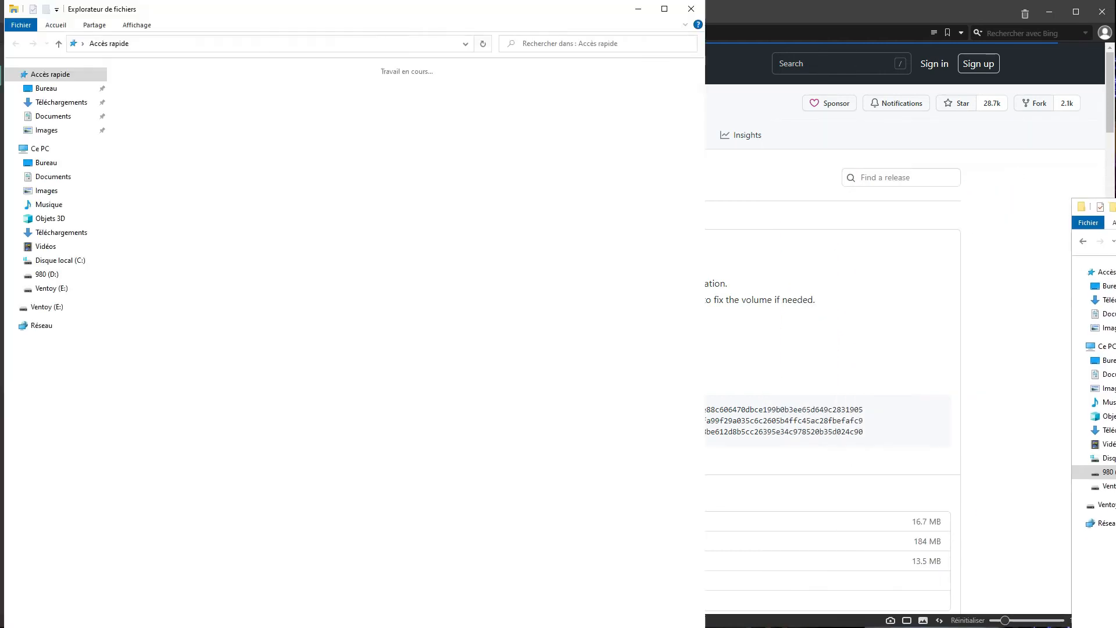
pyautogui.click(47, 307)
pyautogui.moveTo(327, 15); pyautogui.dragTo(542, 30)
pyautogui.moveTo(1115, 216); pyautogui.dragTo(1002, 49)
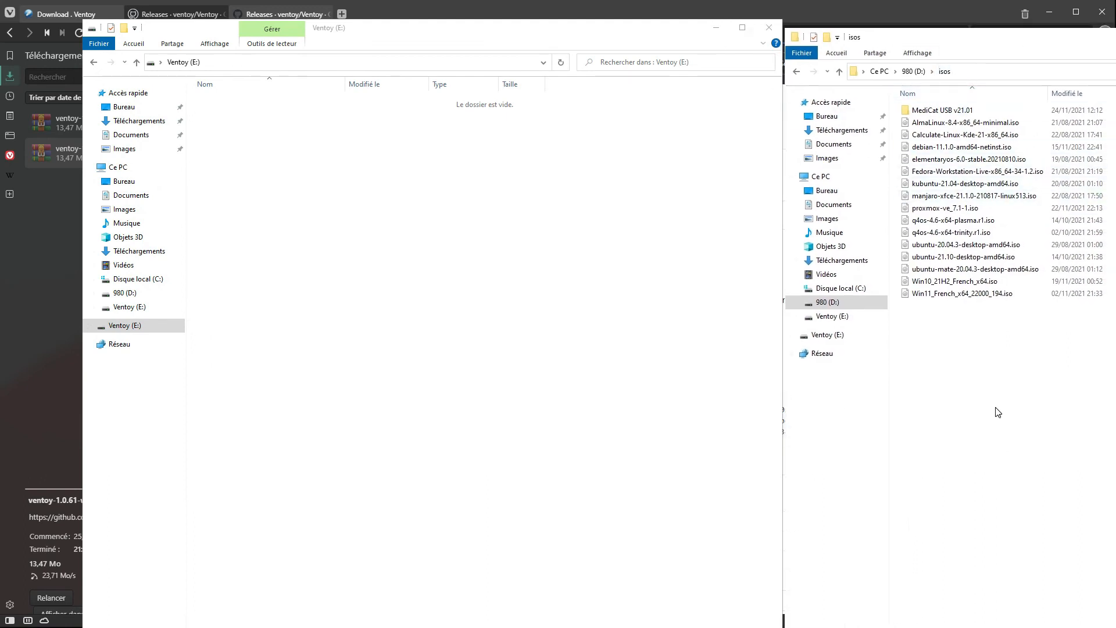
# Copy debian-11.1.0-amd64-netinst.iso, proxmox-ve_7.1-1.iso and Win10_21H2_French_x64.iso from the isos folder to the Ventoy (E:) drive
pyautogui.click(471, 341)
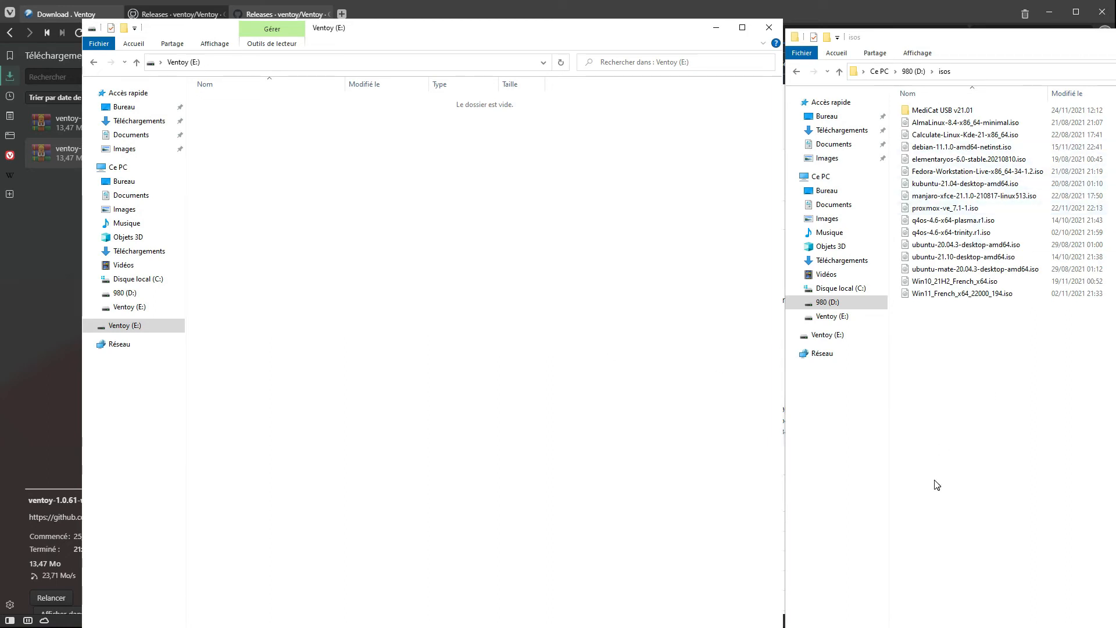
pyautogui.click(989, 435)
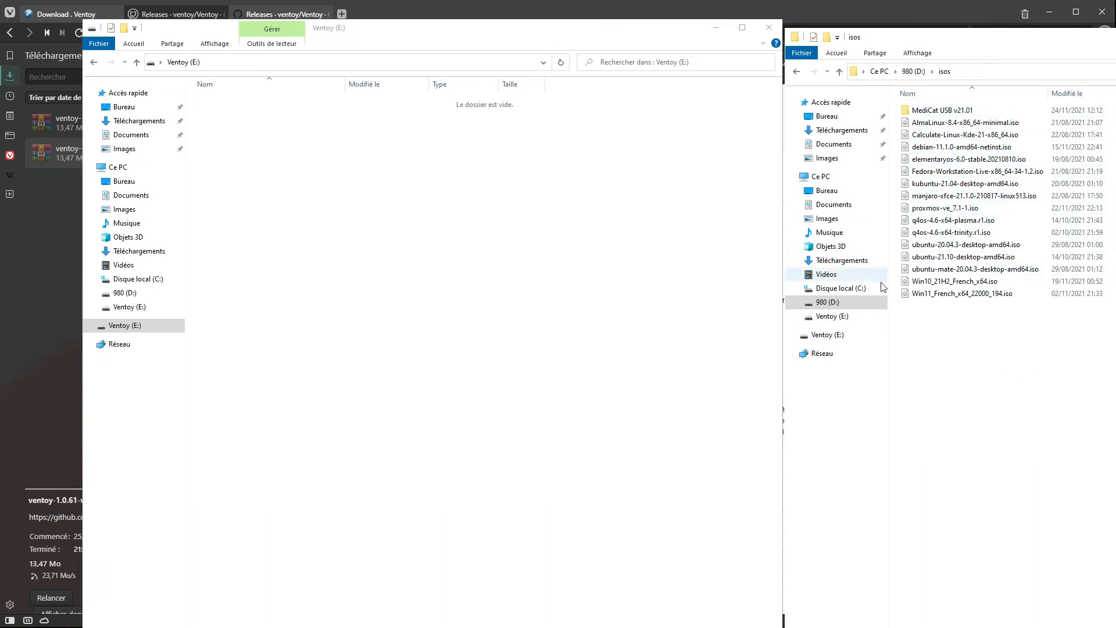
pyautogui.click(940, 282)
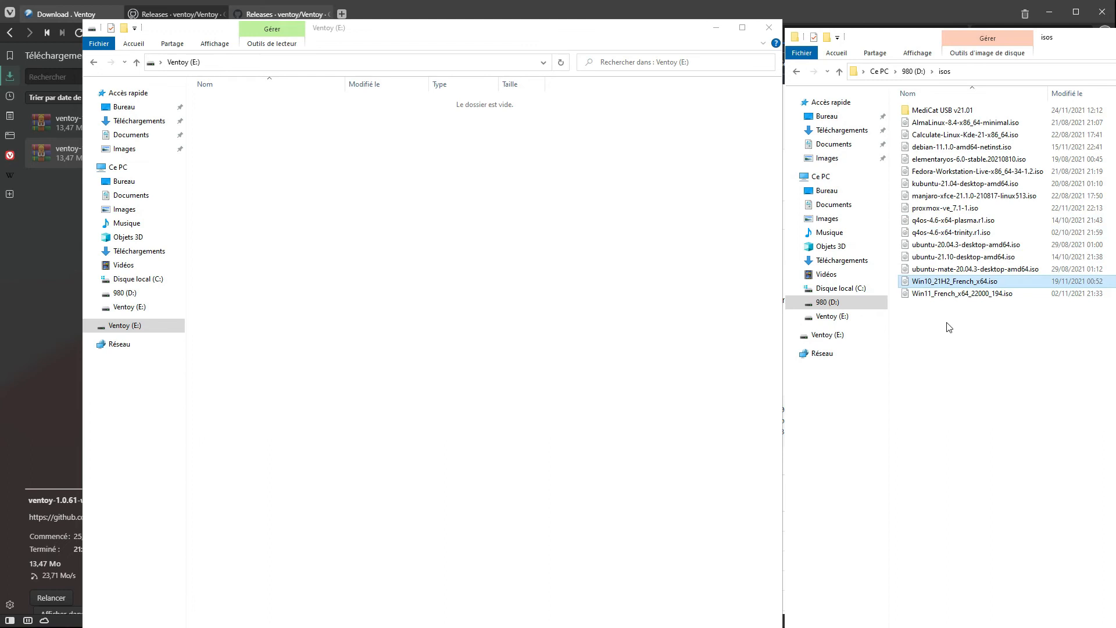
pyautogui.keyDown('ctrl'); pyautogui.click(933, 209); pyautogui.keyUp('ctrl')
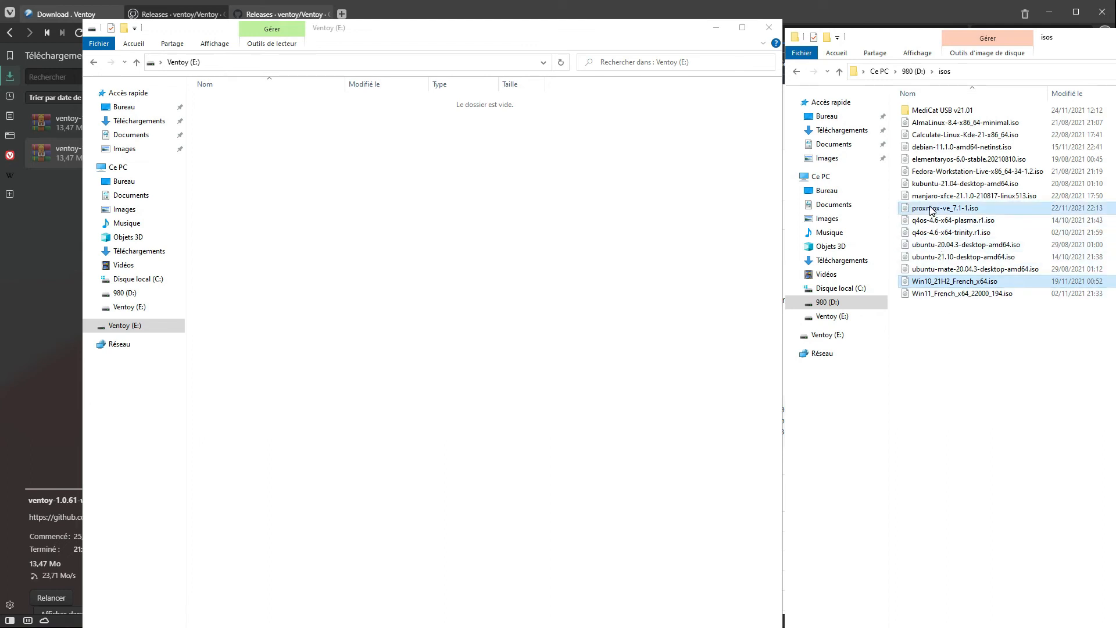
pyautogui.keyDown('ctrl'); pyautogui.click(940, 148); pyautogui.keyUp('ctrl')
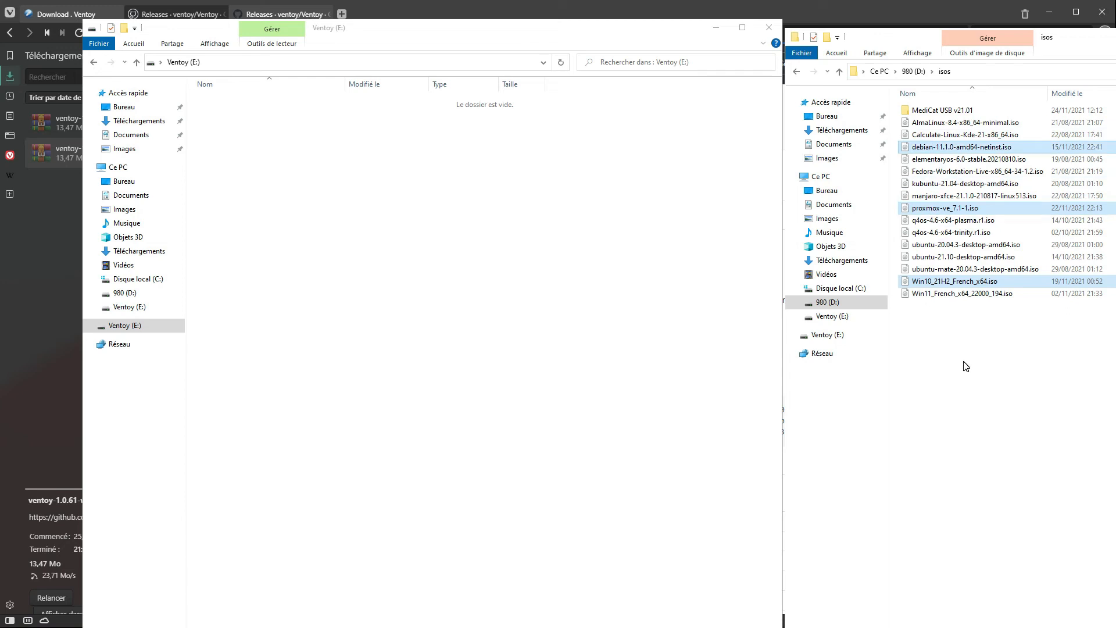
pyautogui.rightClick(960, 283)
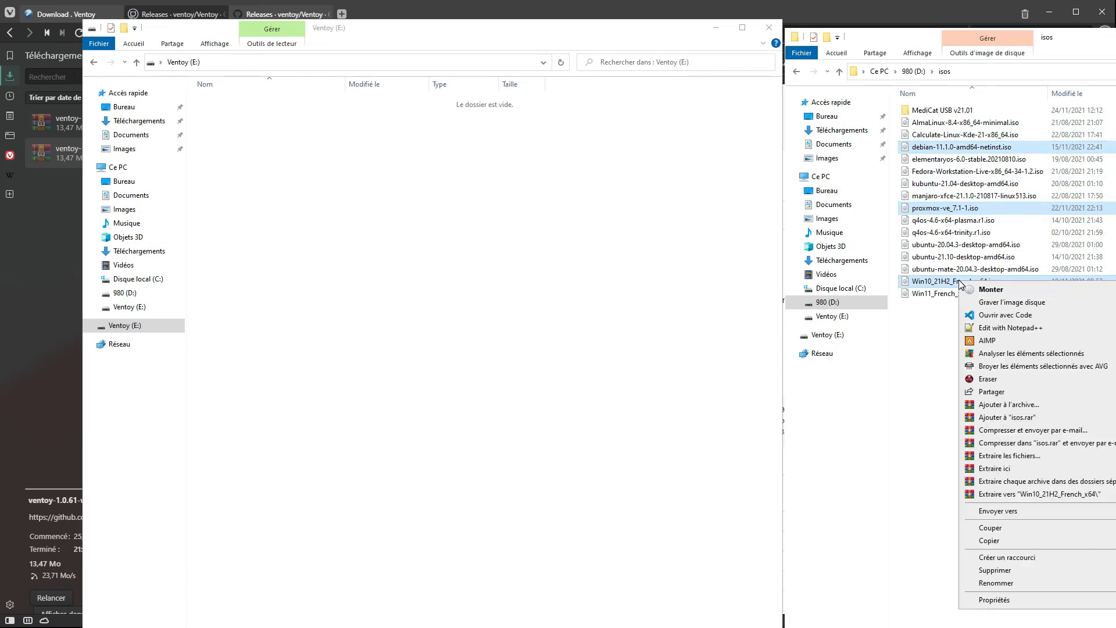
pyautogui.click(994, 542)
pyautogui.click(611, 329)
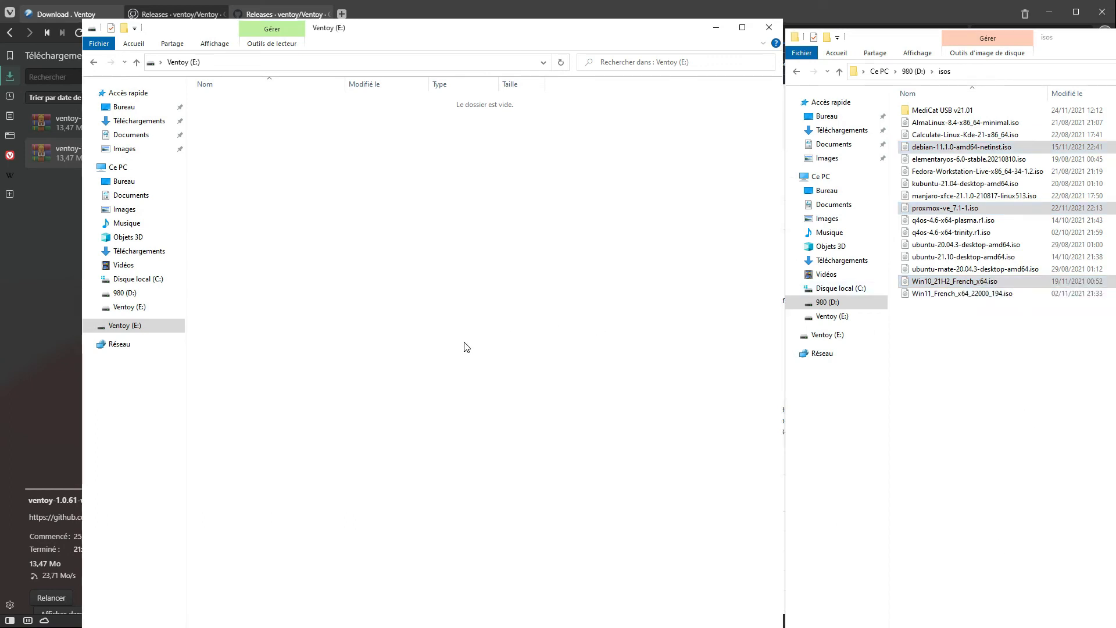
pyautogui.hotkey('ctrl', 'v')
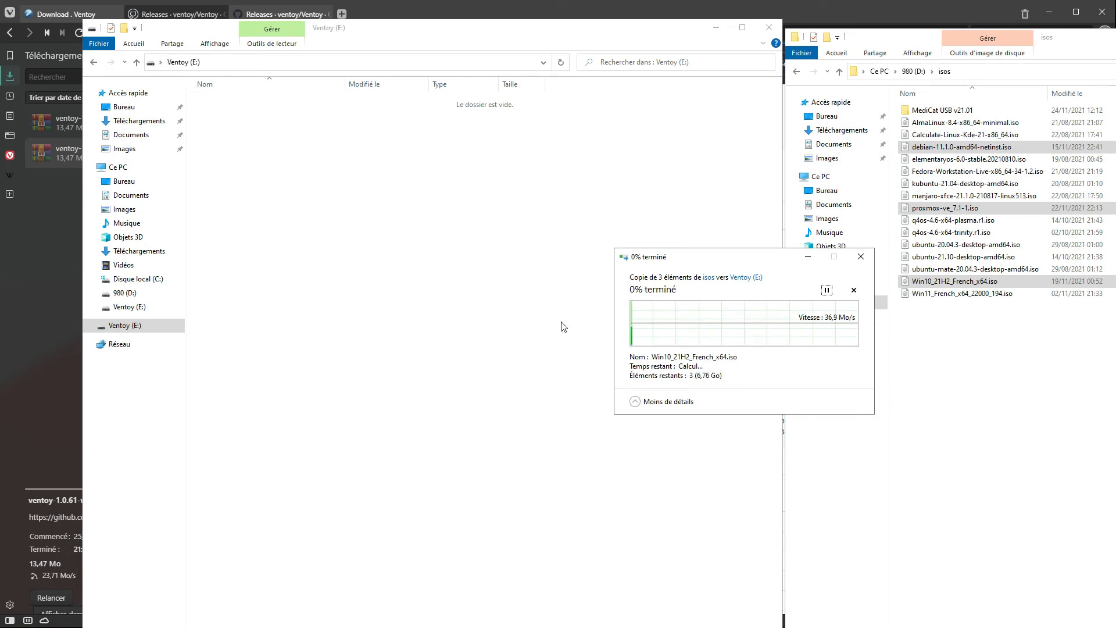
pyautogui.moveTo(673, 258); pyautogui.dragTo(440, 256)
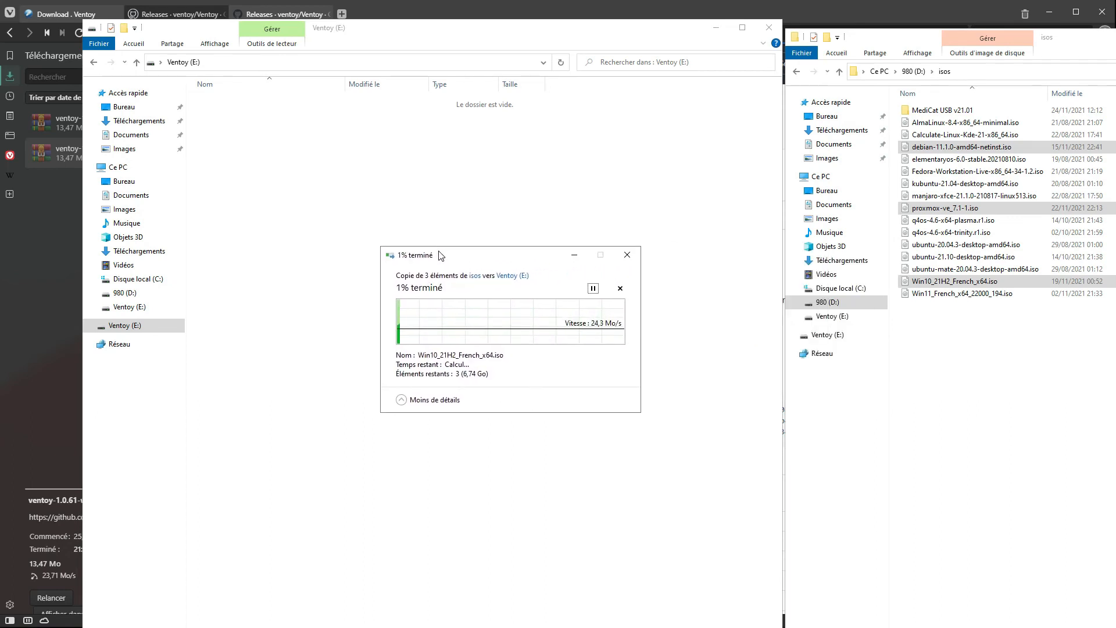